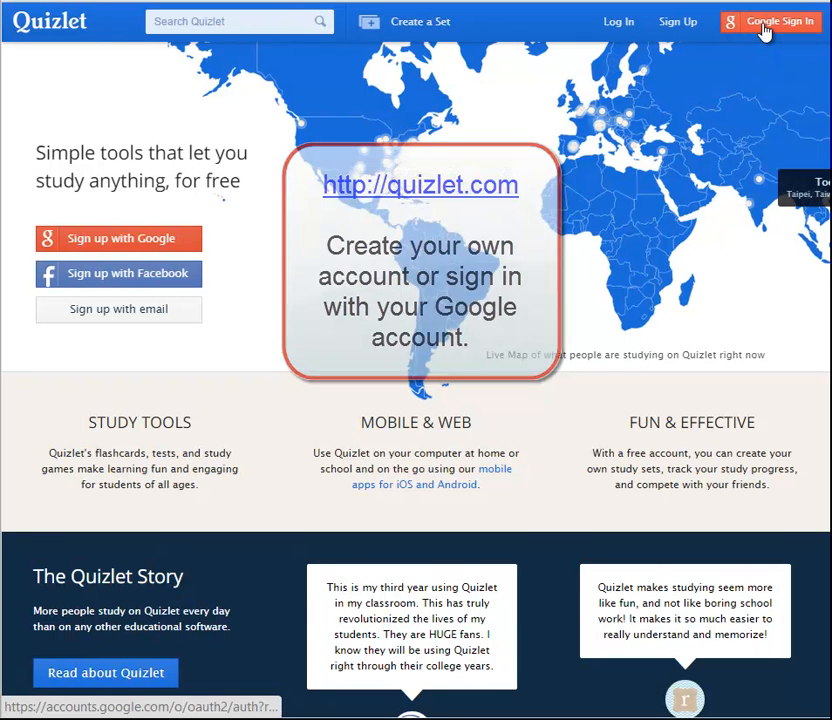
- Sign in with the Google account and start a new study set in the new beta Create Set editor
click(765, 29)
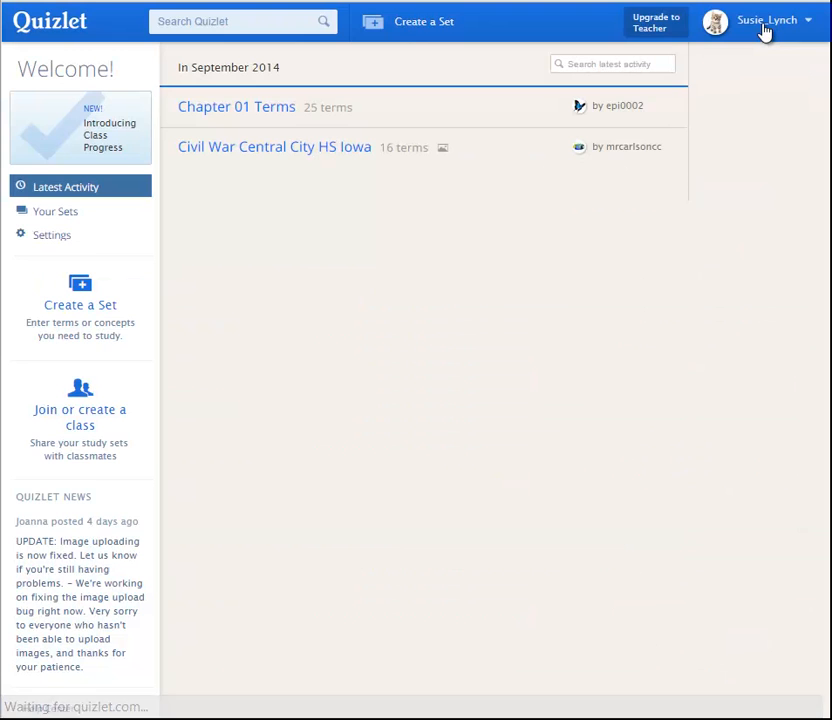
mouse_move(765, 31)
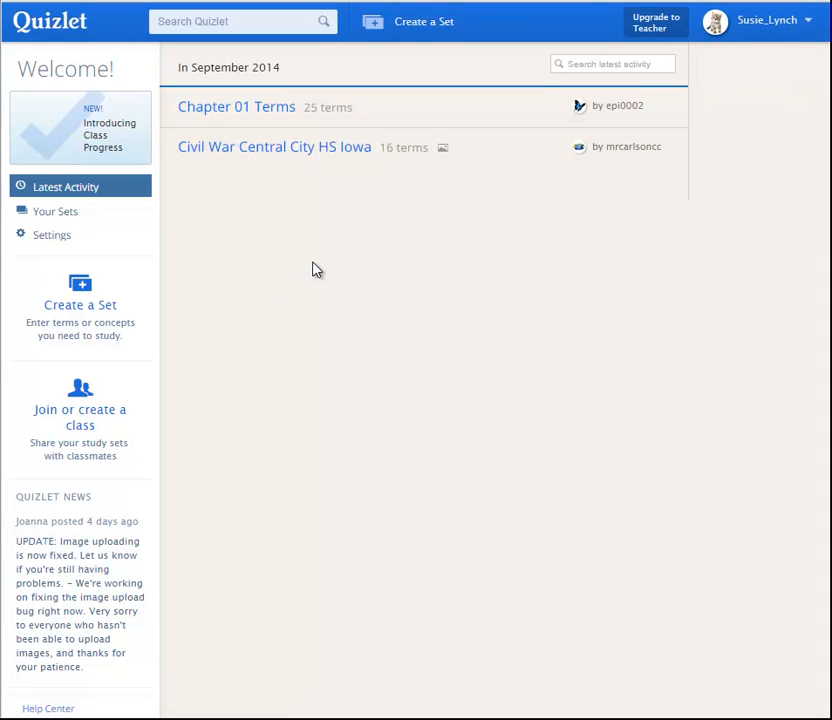
click(399, 24)
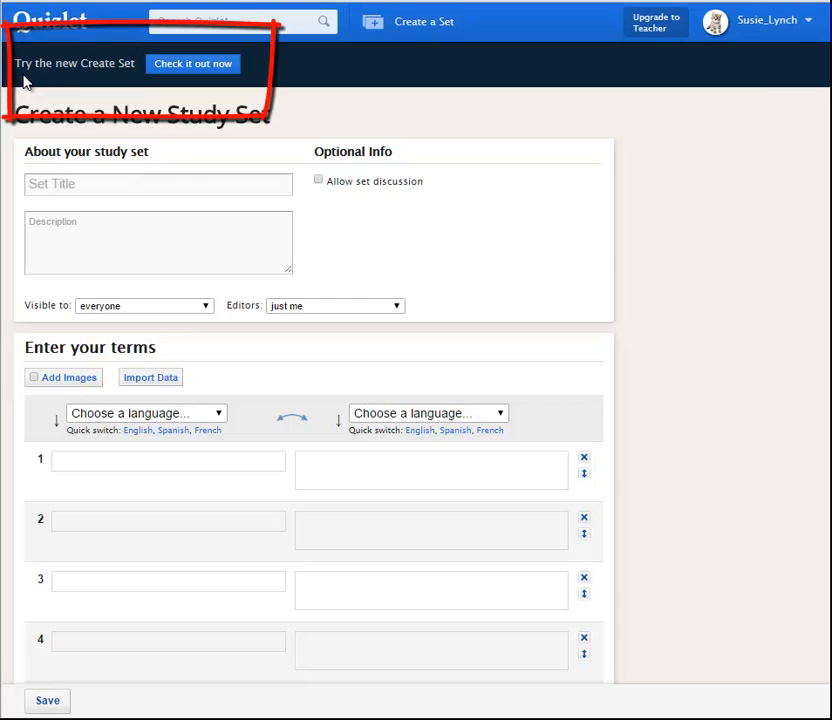
click(193, 66)
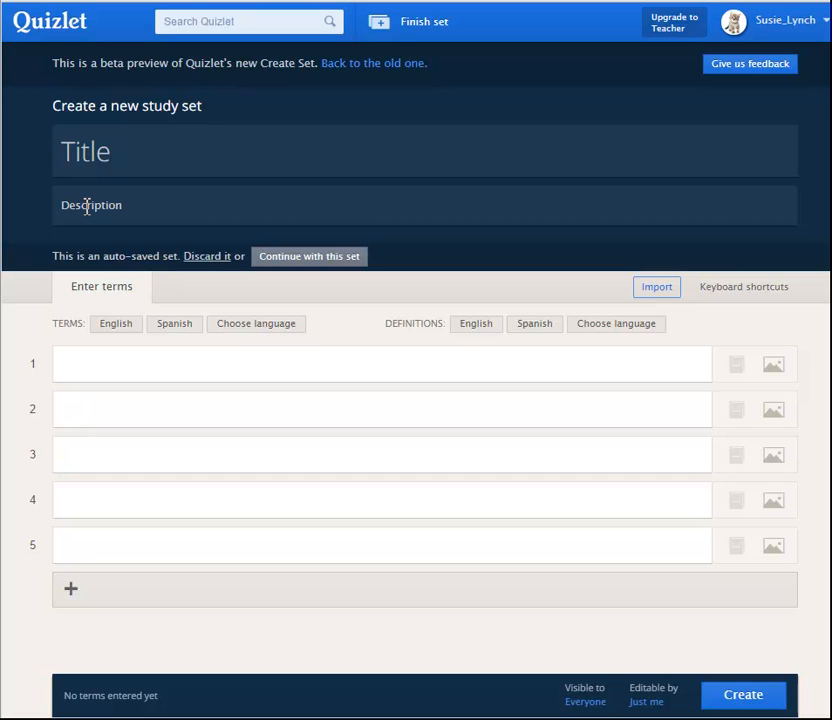
- Title the study set "practice for webquest" and set both the terms and the definitions to English
text(practic)
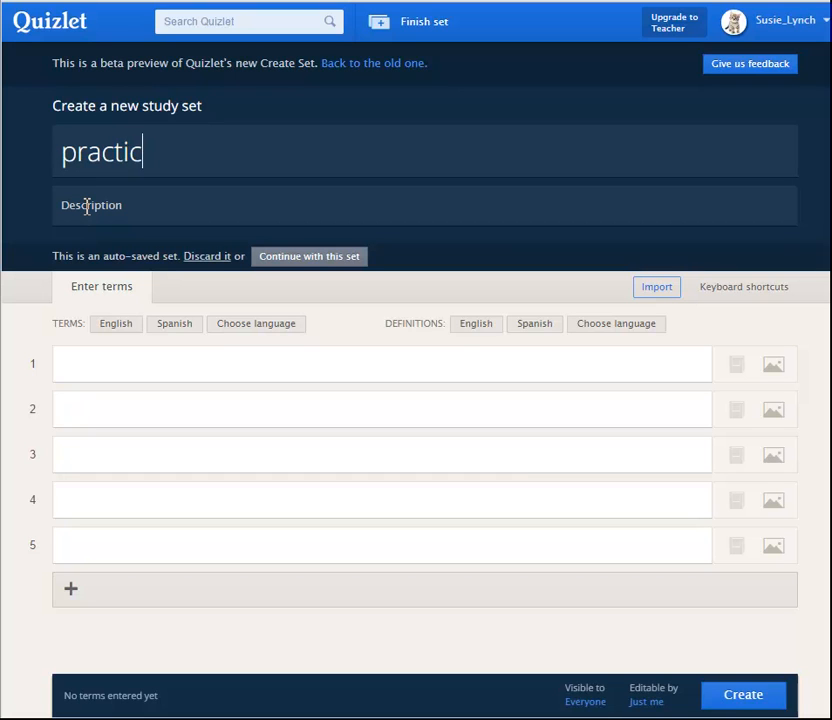
text(e for webq)
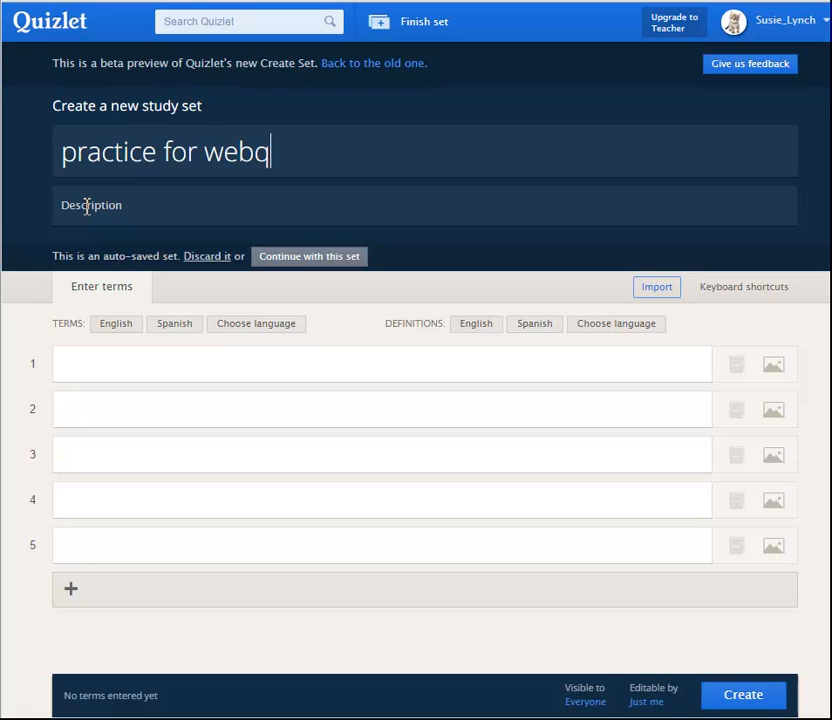
key(BackSpace)
text(quest)
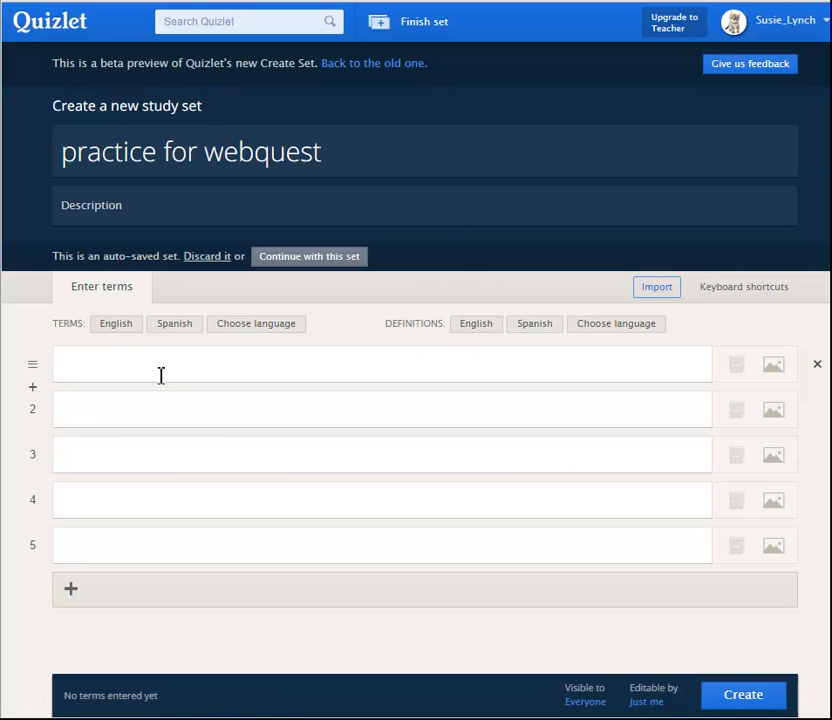
click(117, 324)
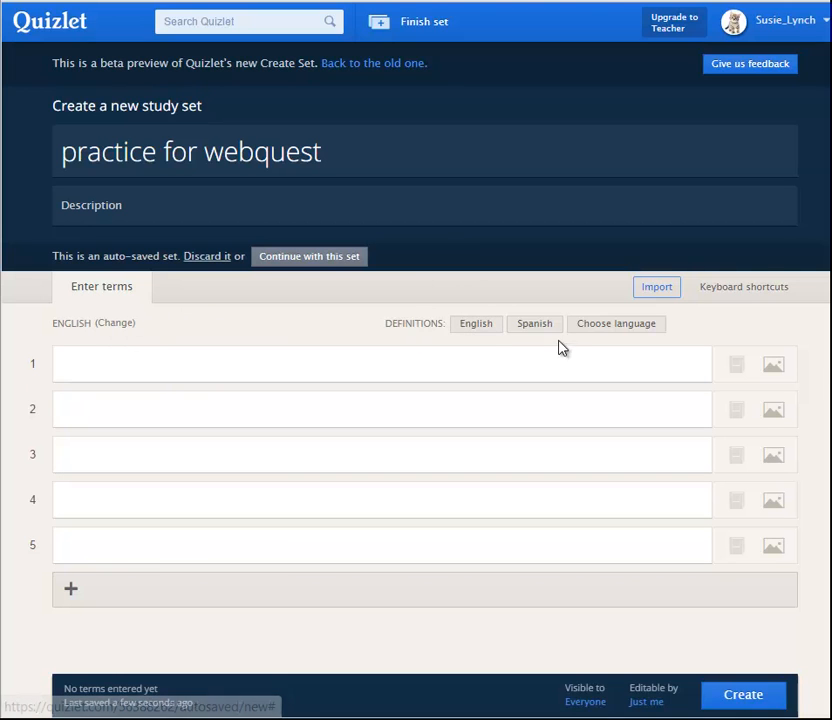
click(485, 327)
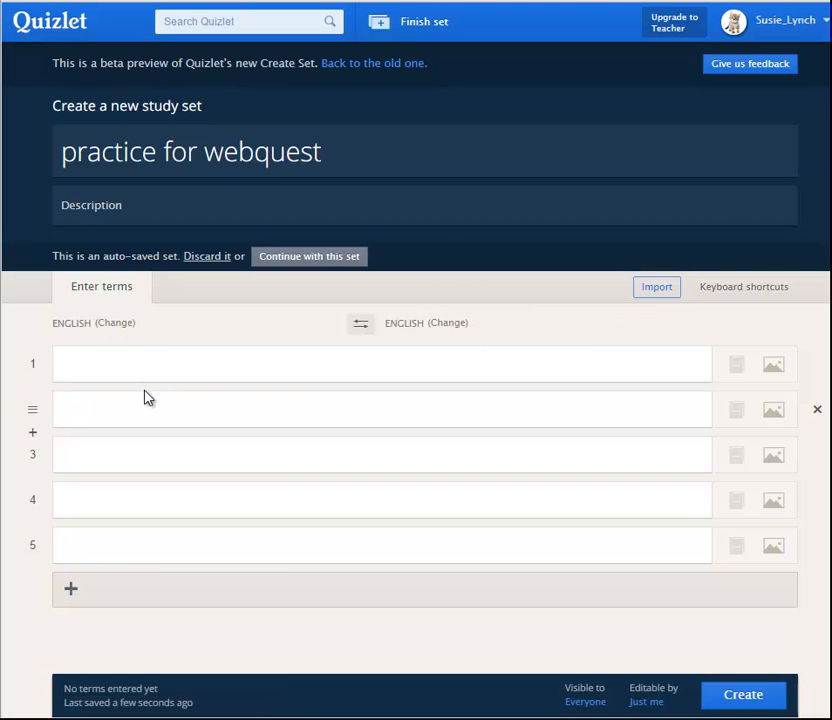
- Fill in the first card with the term "term" and the definition "definition"
click(128, 364)
text(term)
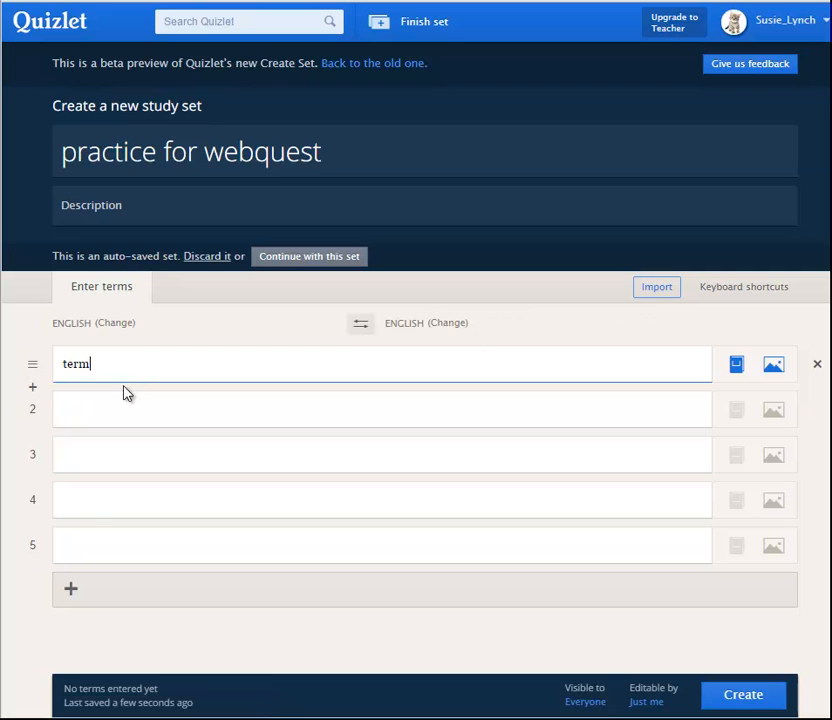
click(477, 361)
text(definition)
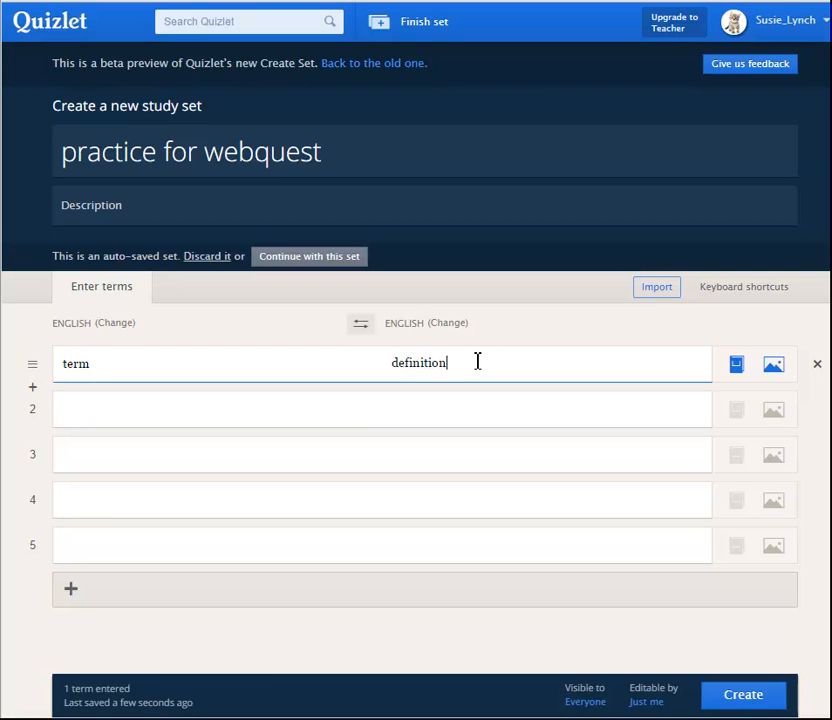
- Fill in the second card with the term "term 2" and the definition "def 2"
click(182, 427)
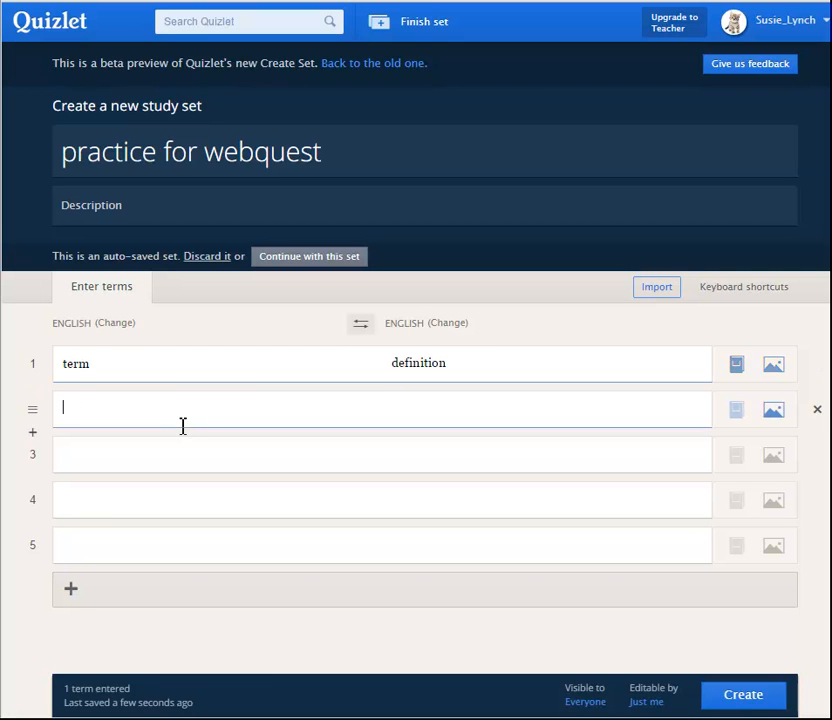
text(term)
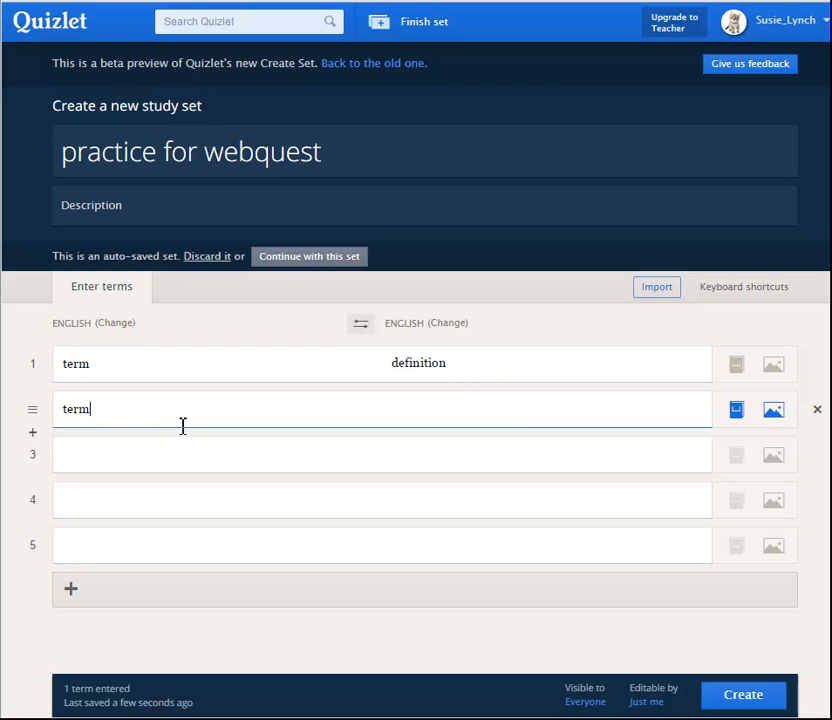
text( 2)
click(523, 409)
text(def 2)
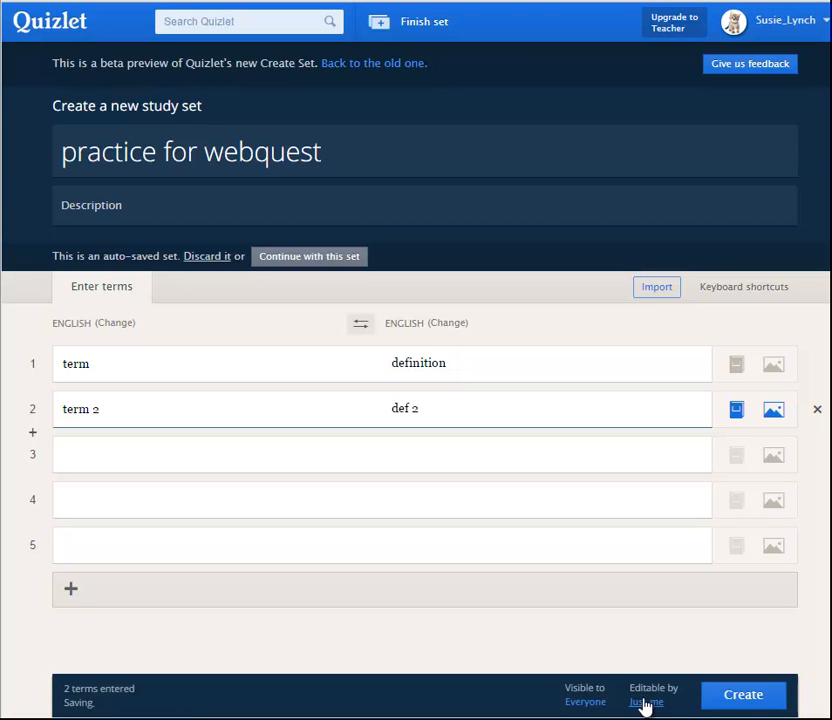
- Save the permissions with viewing for Everyone and editing for Just me, and create the study set
click(645, 704)
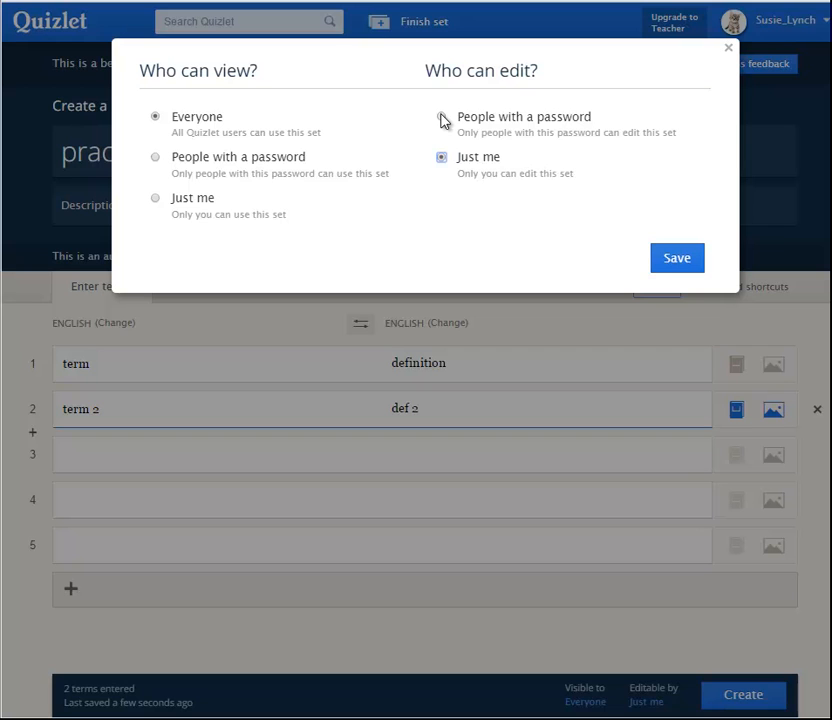
click(672, 260)
click(668, 262)
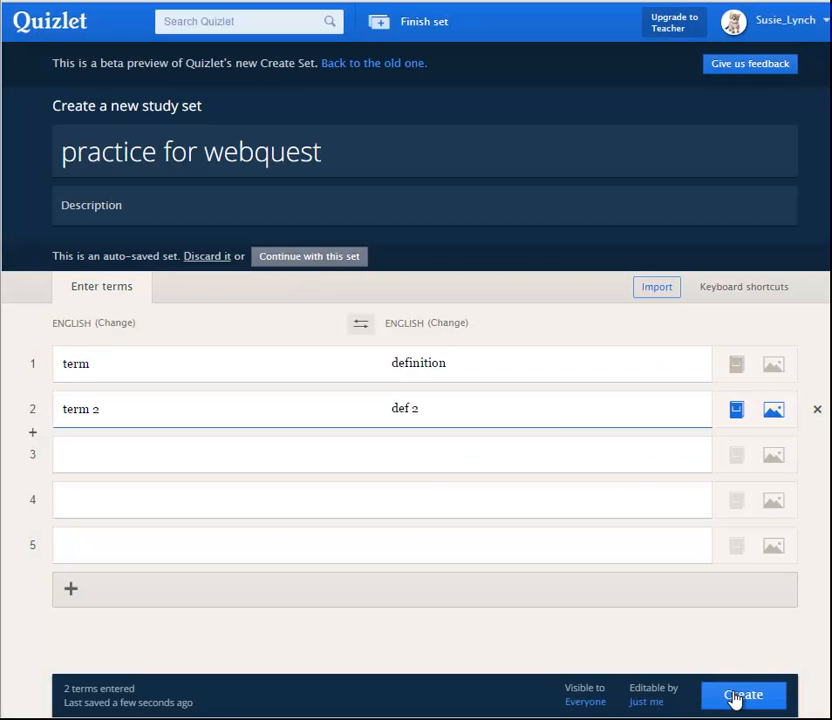
click(741, 695)
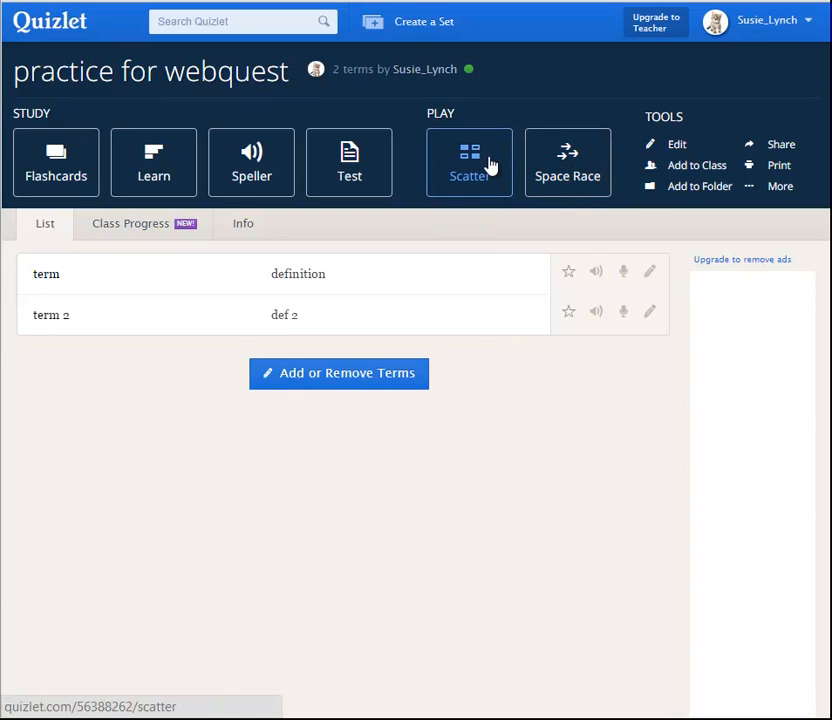
- Copy the short URL from the sharing options of the "practice for webquest" set
click(779, 148)
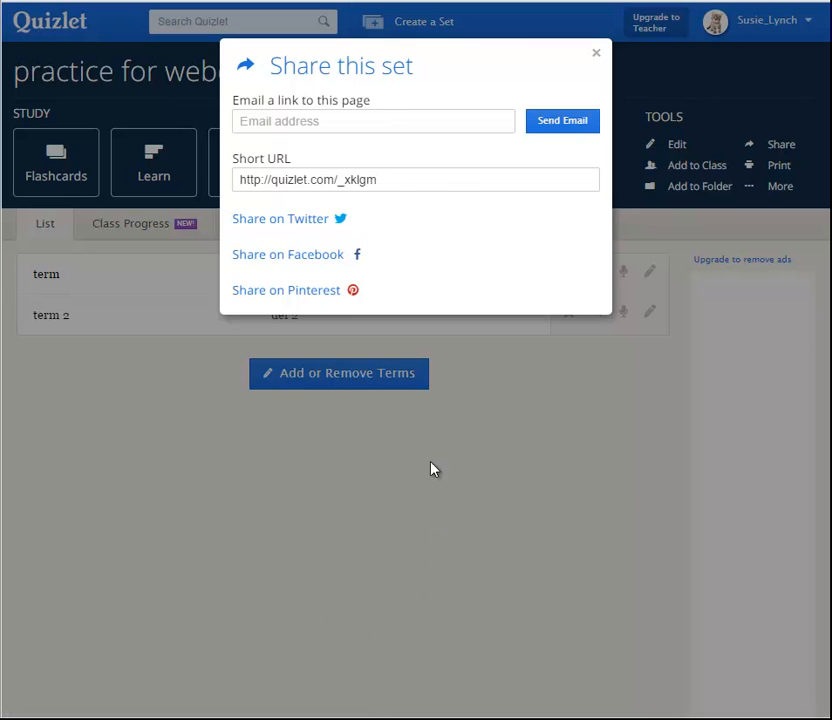
click(404, 186)
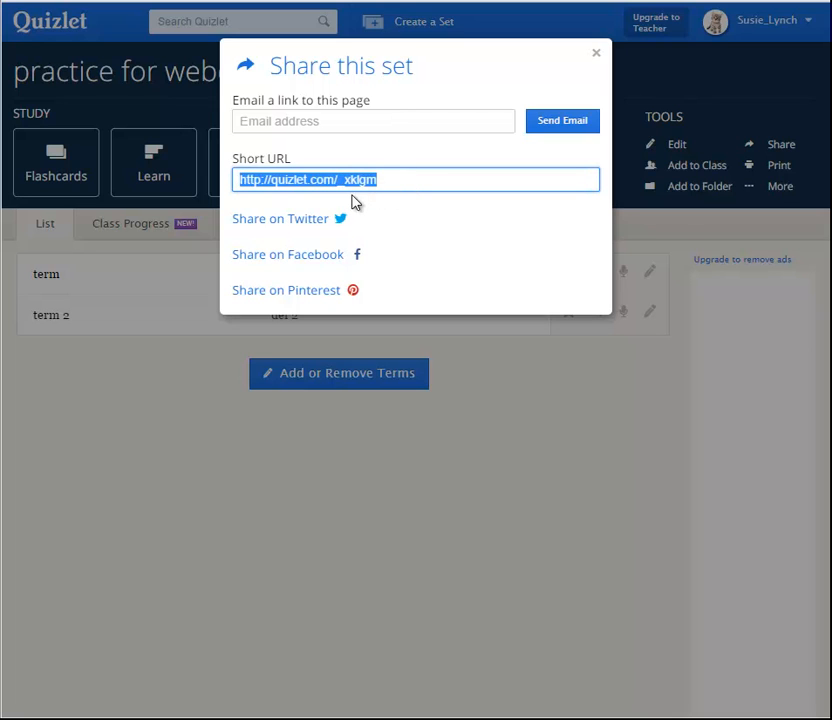
right_click(331, 180)
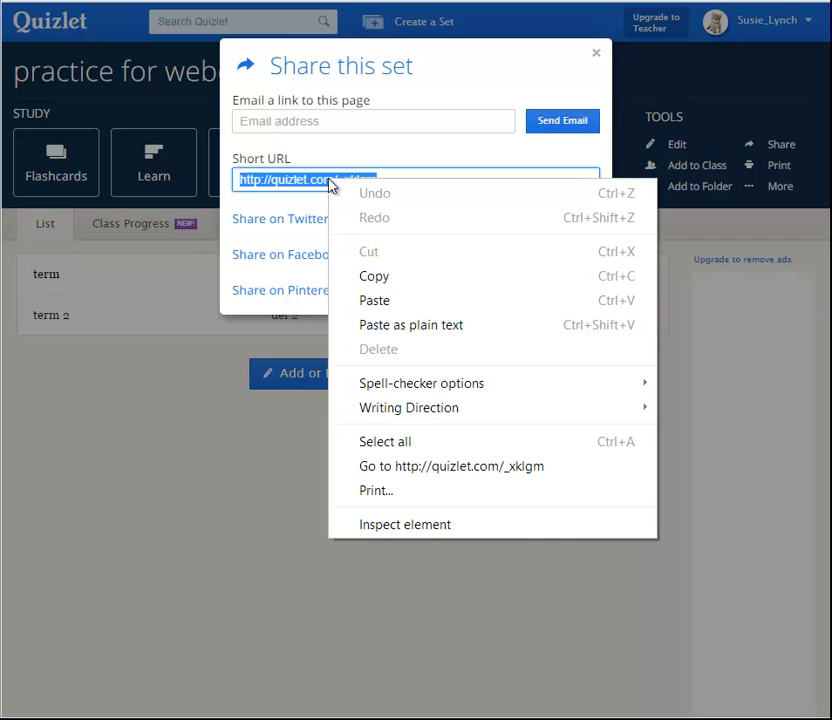
click(373, 276)
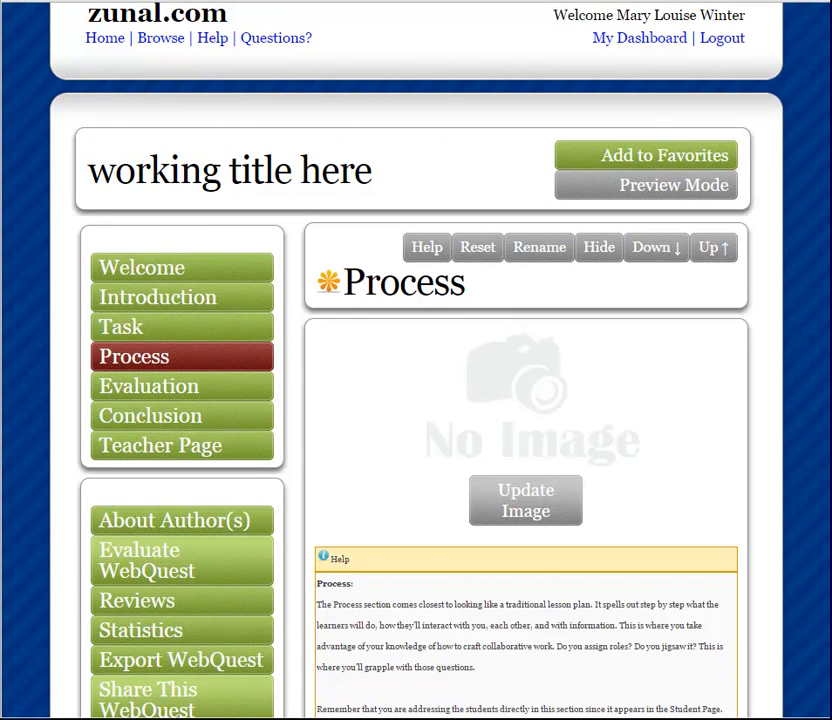
scroll(416, 360, down, 6)
scroll(416, 360, down, 2)
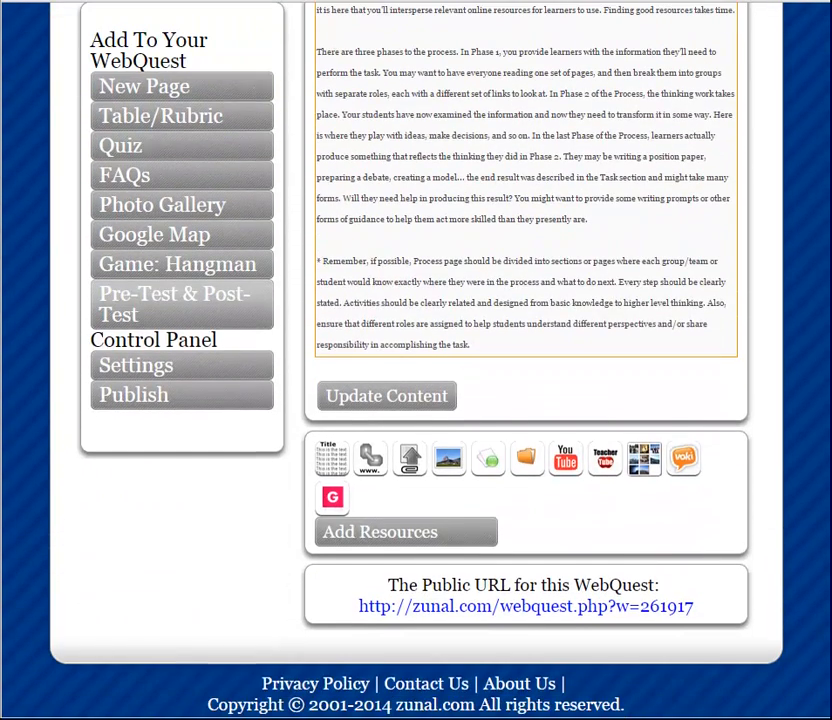
click(393, 534)
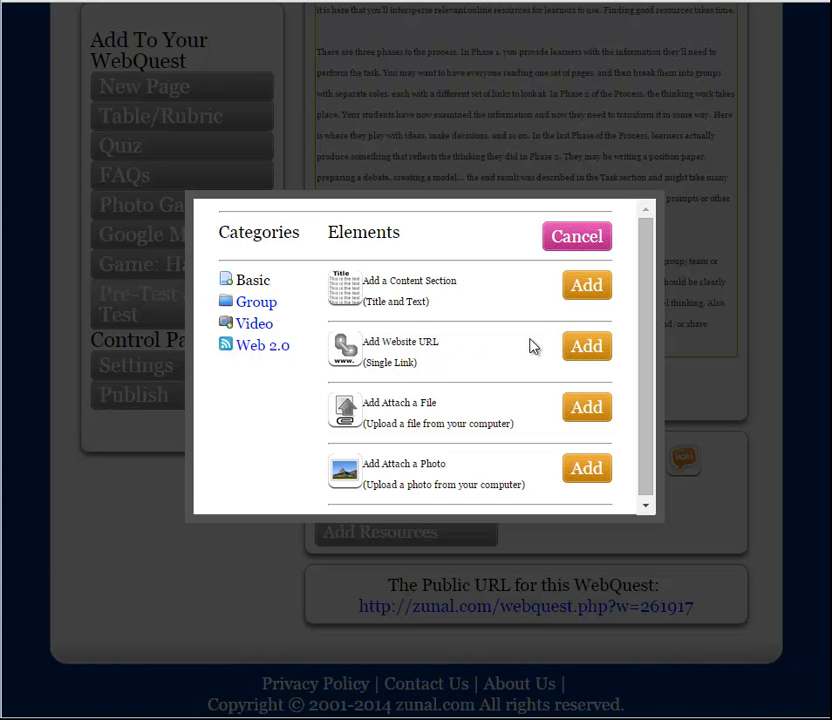
click(588, 352)
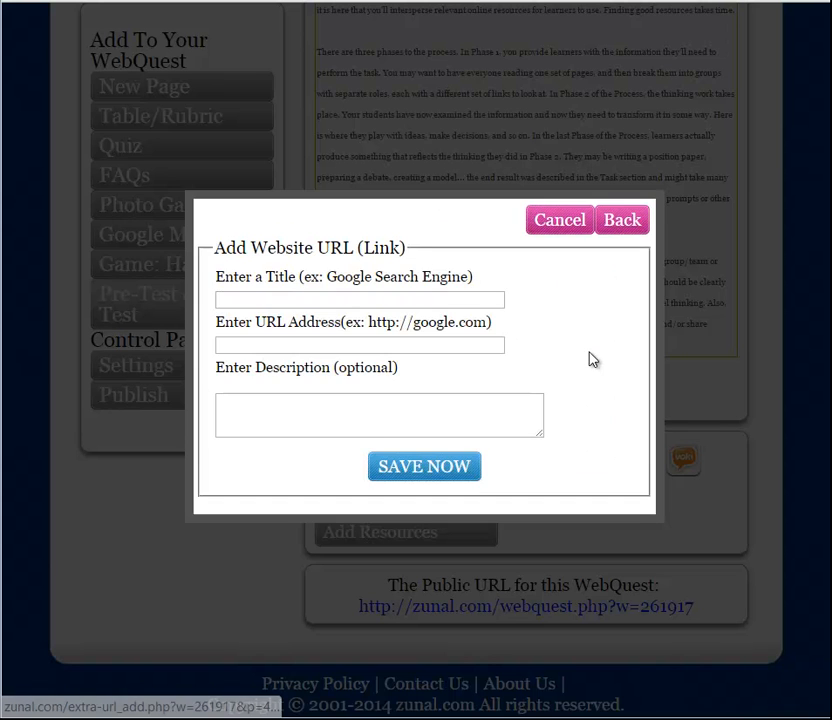
click(269, 300)
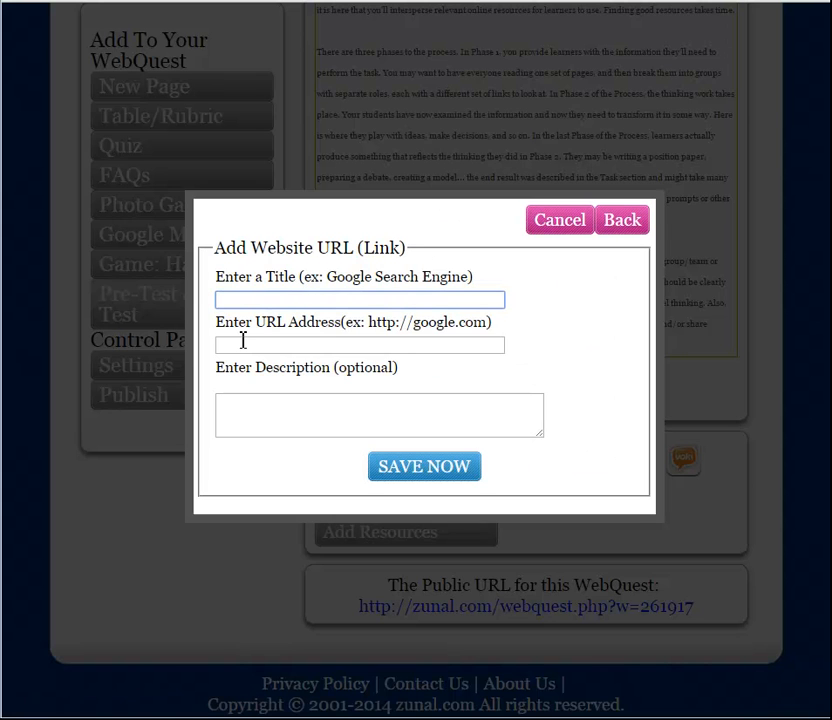
text(Quizlet Exerc)
click(243, 341)
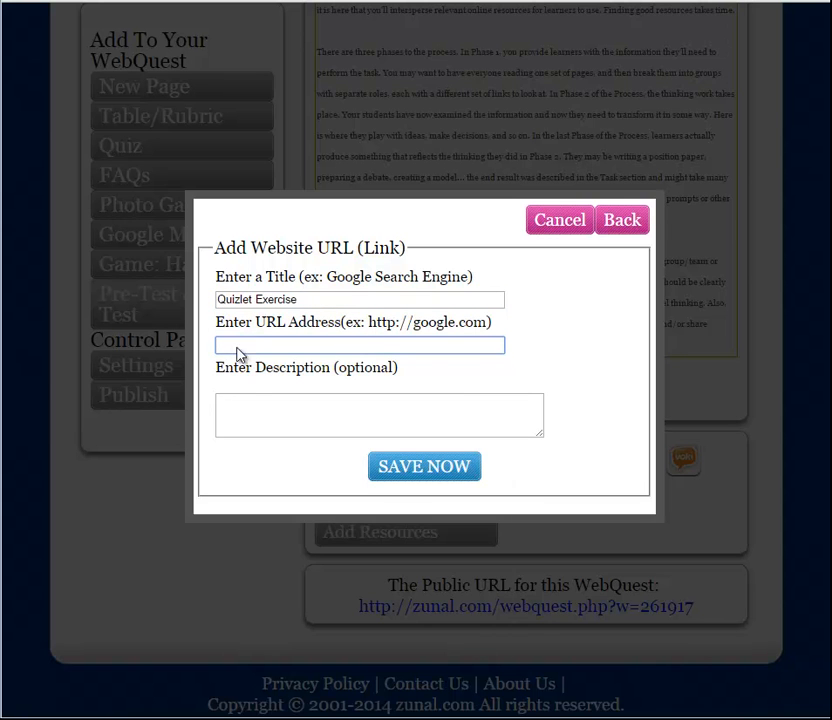
right_click(240, 348)
click(303, 470)
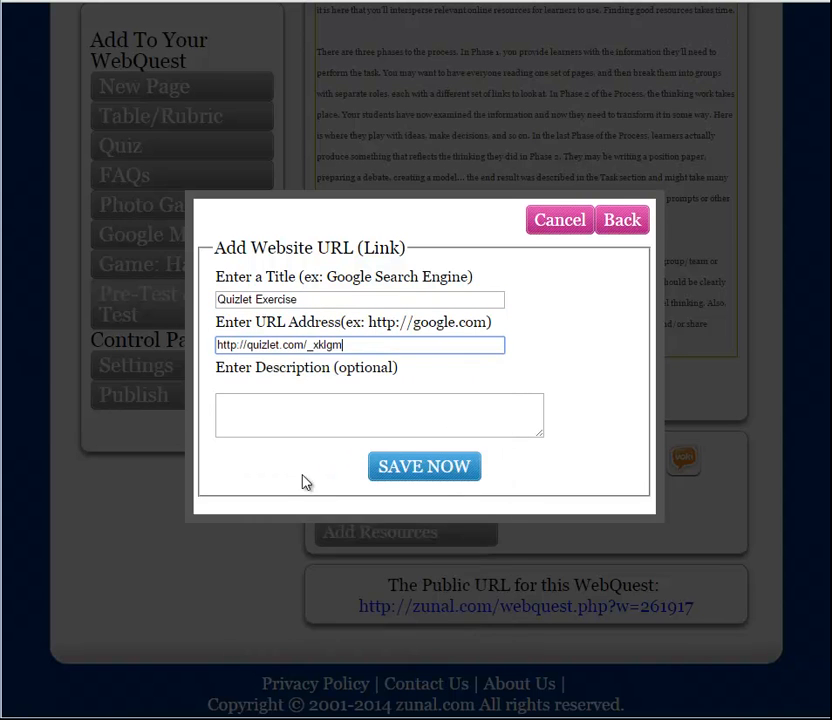
- Describe the link as "You must get some practice here!" and save the resource
click(265, 427)
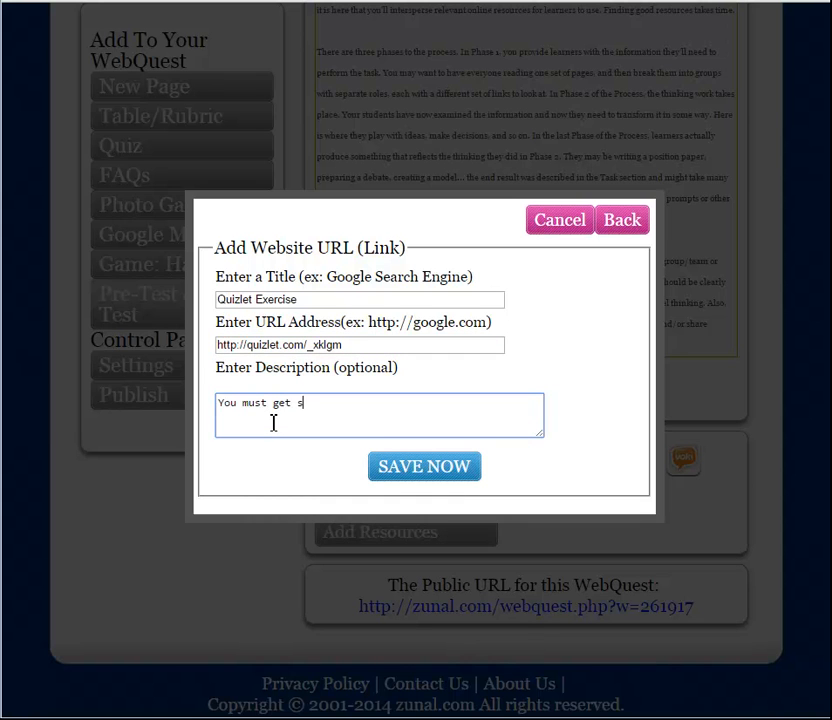
text(You must get some practice here!)
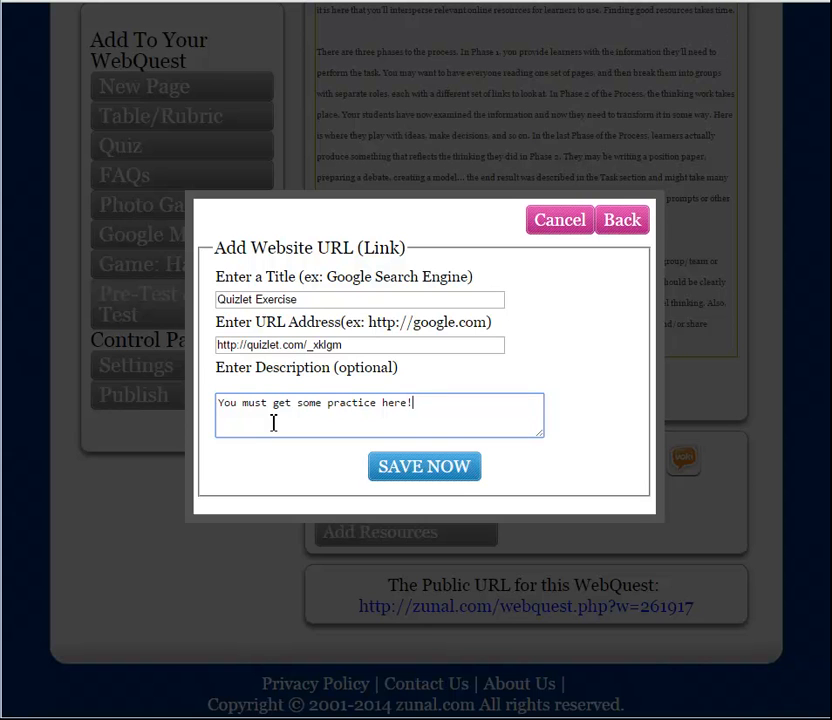
click(409, 474)
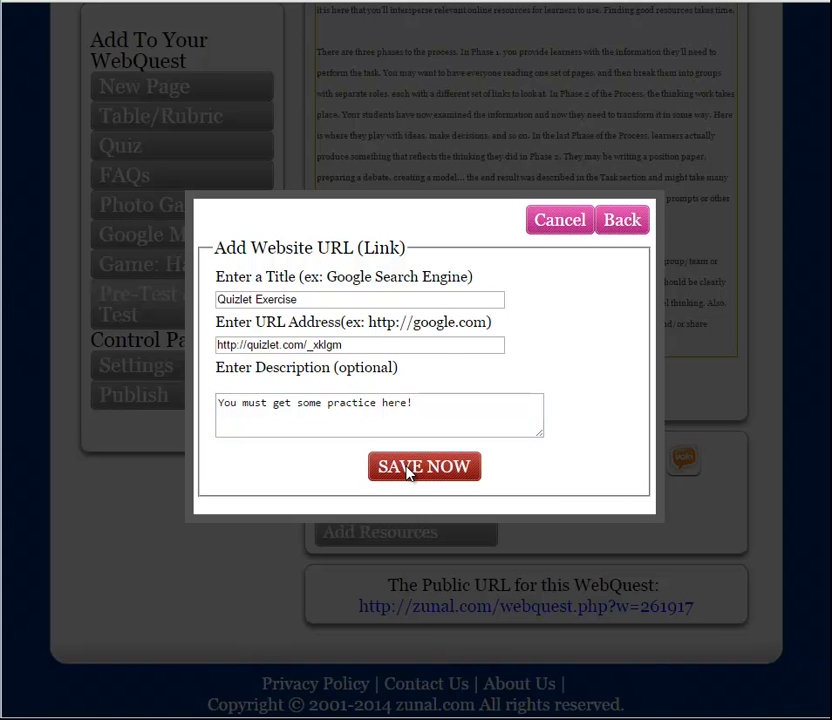
click(417, 450)
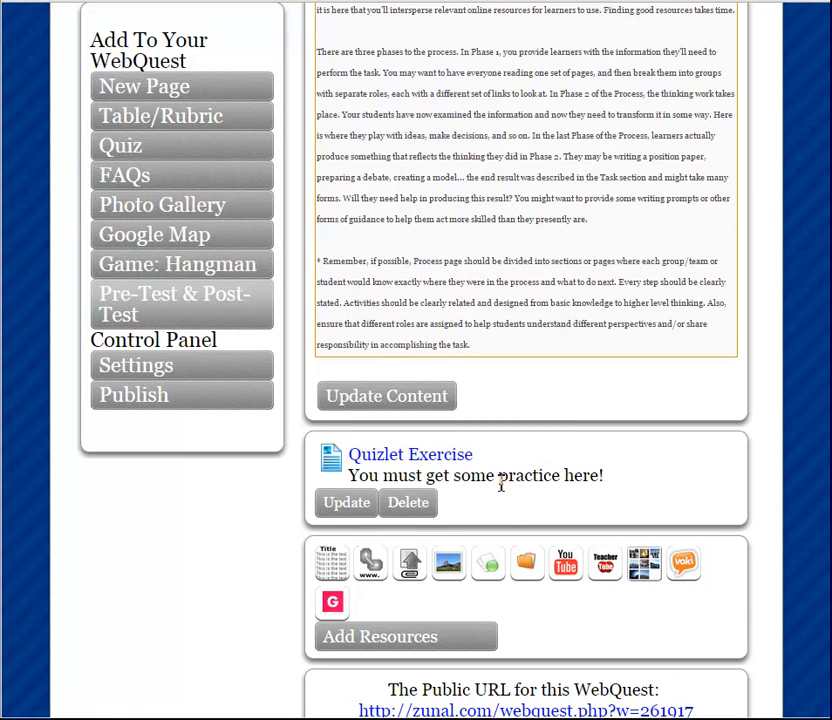
- Open the Quizlet Exercise link and play Scatter, moving "def 2" towards "term 2"
click(398, 466)
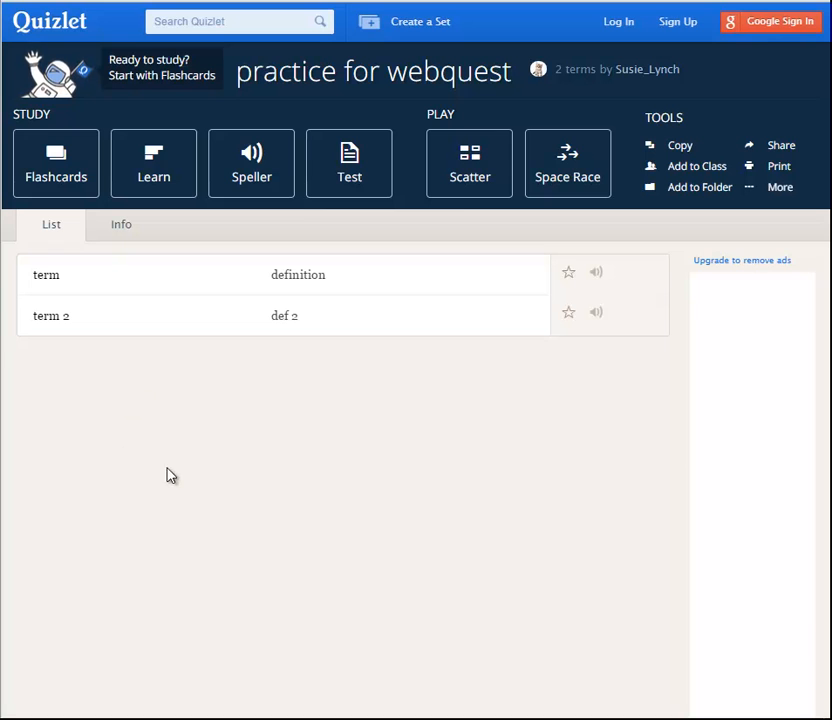
click(481, 172)
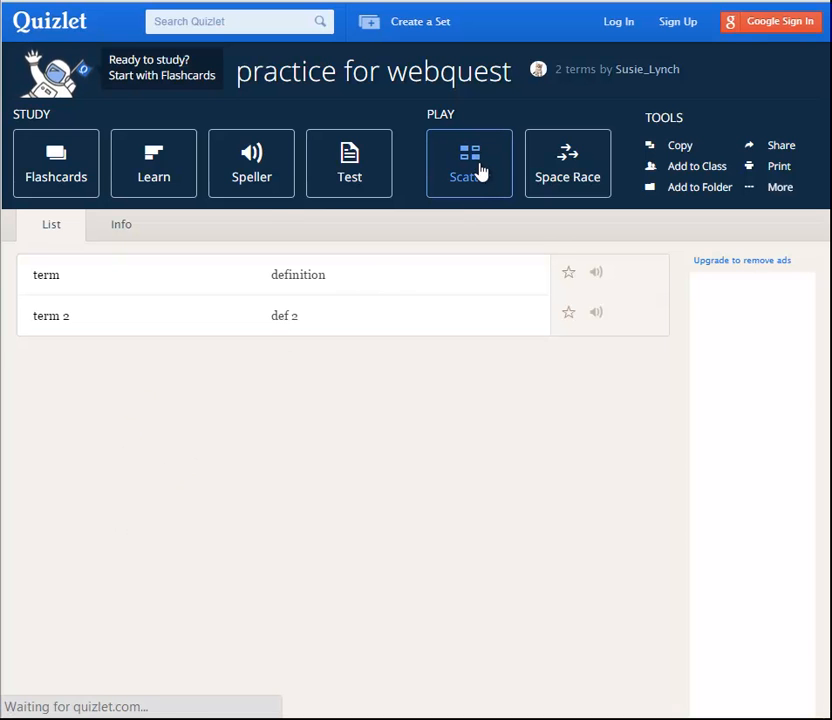
click(441, 404)
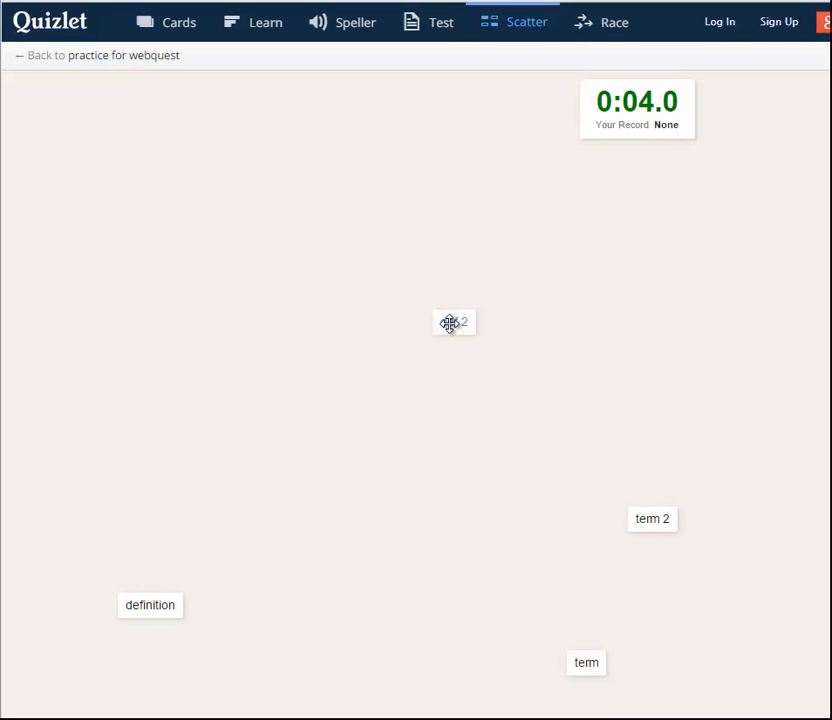
drag(449, 323, 573, 479)
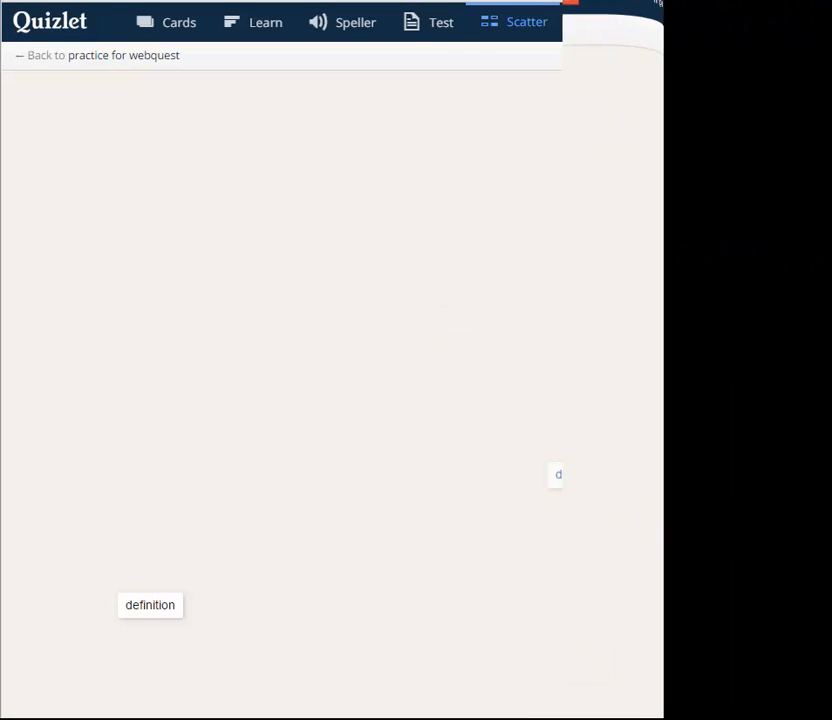